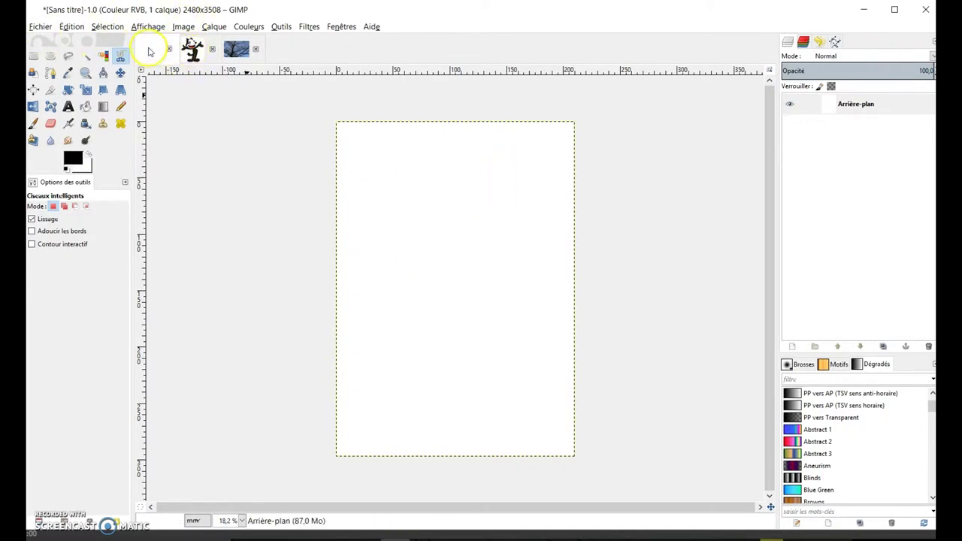
Step: Glance at the tree photo, then bring up the felix le chat 4.JPG image
{"action": "left_click", "coordinate": [196, 49]}
{"action": "left_click", "coordinate": [236, 48]}
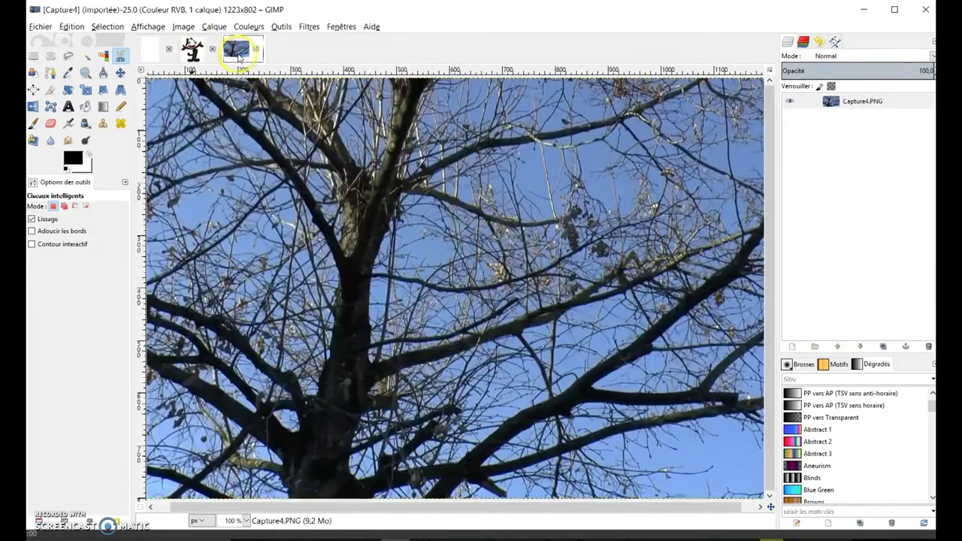
{"action": "left_click", "coordinate": [192, 51]}
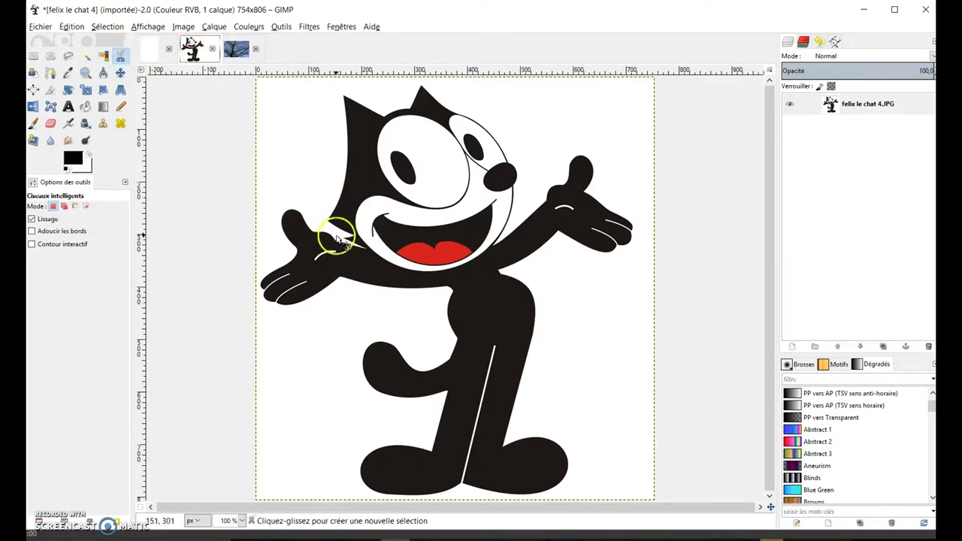
Step: Trace an Intelligent Scissors outline from below Felix's mouth up over both ears
{"action": "left_click", "coordinate": [363, 248]}
{"action": "left_click", "coordinate": [350, 236]}
{"action": "left_click", "coordinate": [322, 219]}
{"action": "left_click", "coordinate": [345, 173]}
{"action": "left_click", "coordinate": [343, 95]}
{"action": "left_click", "coordinate": [383, 114]}
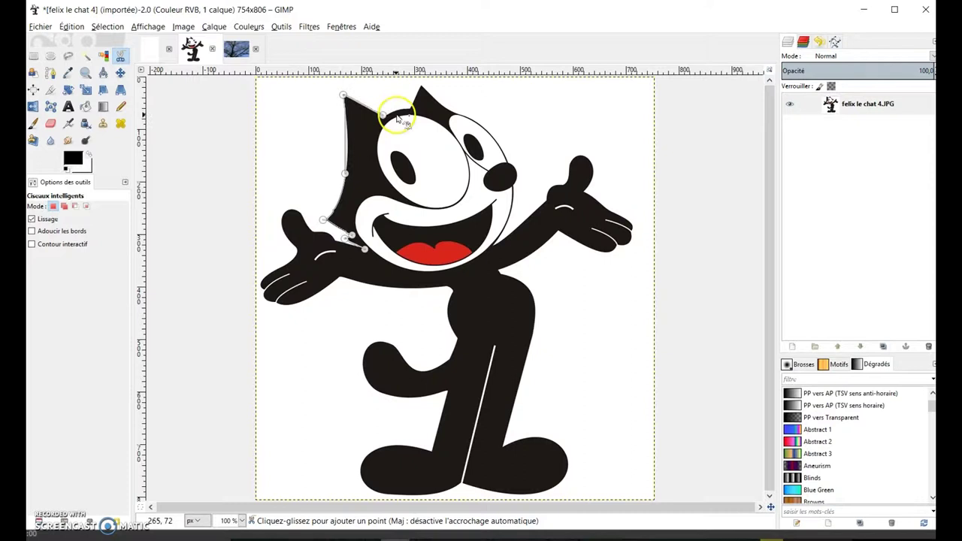
{"action": "left_click", "coordinate": [409, 107]}
{"action": "left_click", "coordinate": [423, 84]}
Step: Run the outline down the right side, nose and mouth edge, close it and convert to a selection
{"action": "left_click", "coordinate": [449, 110]}
{"action": "left_click", "coordinate": [494, 139]}
{"action": "left_click", "coordinate": [518, 175]}
{"action": "left_click", "coordinate": [506, 224]}
{"action": "left_click", "coordinate": [474, 259]}
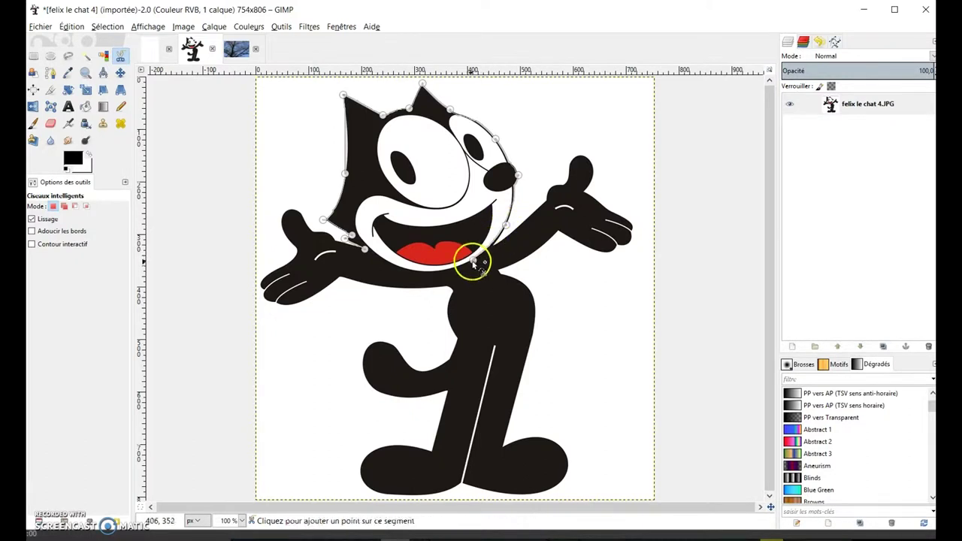
{"action": "left_click", "coordinate": [435, 271]}
{"action": "left_click", "coordinate": [392, 265]}
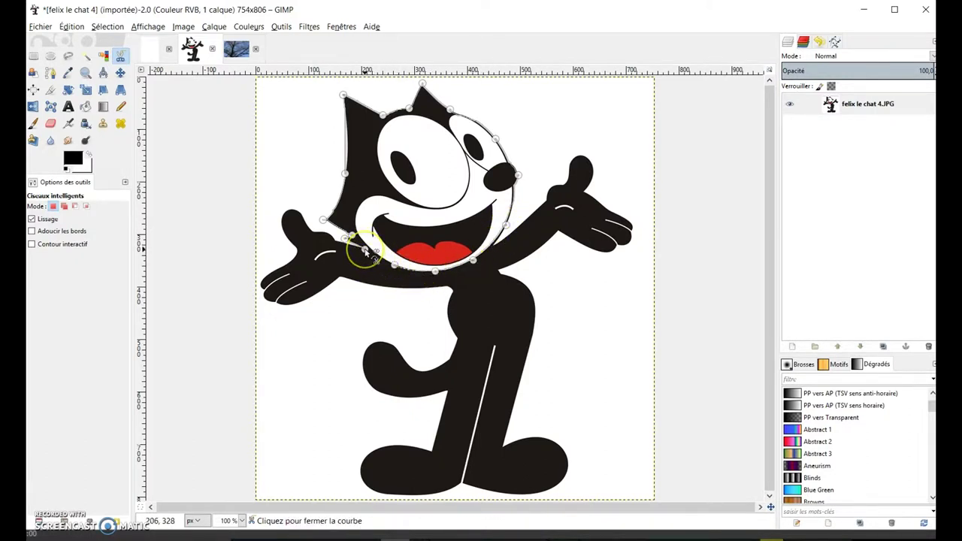
{"action": "left_click", "coordinate": [364, 249]}
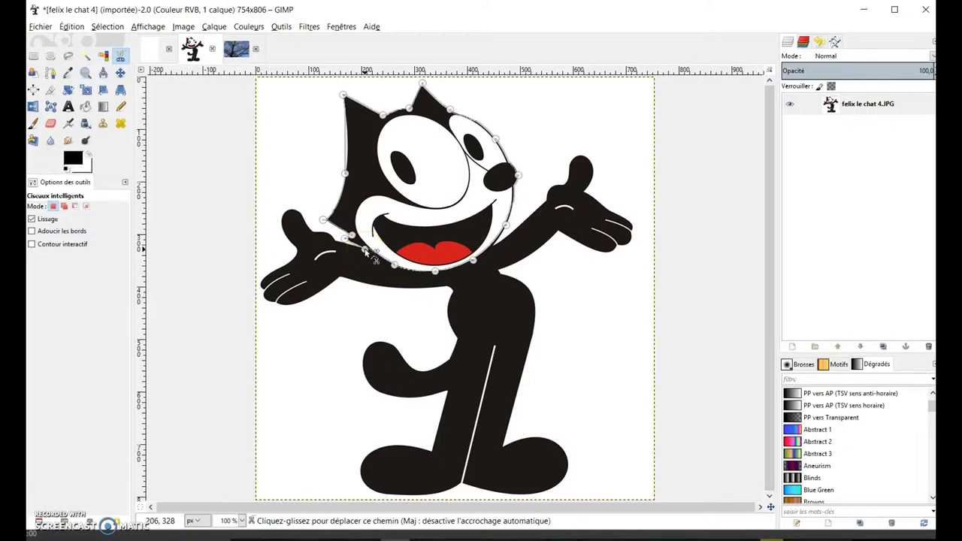
{"action": "left_click", "coordinate": [373, 190]}
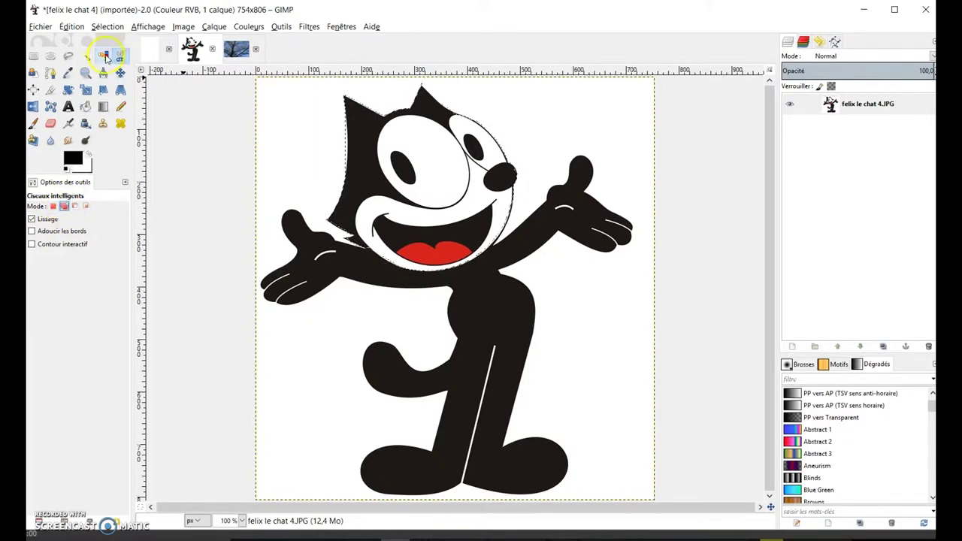
Step: Add Felix's black body to the selection by colour, copy the figure, and return to the blank page
{"action": "left_click", "coordinate": [105, 57]}
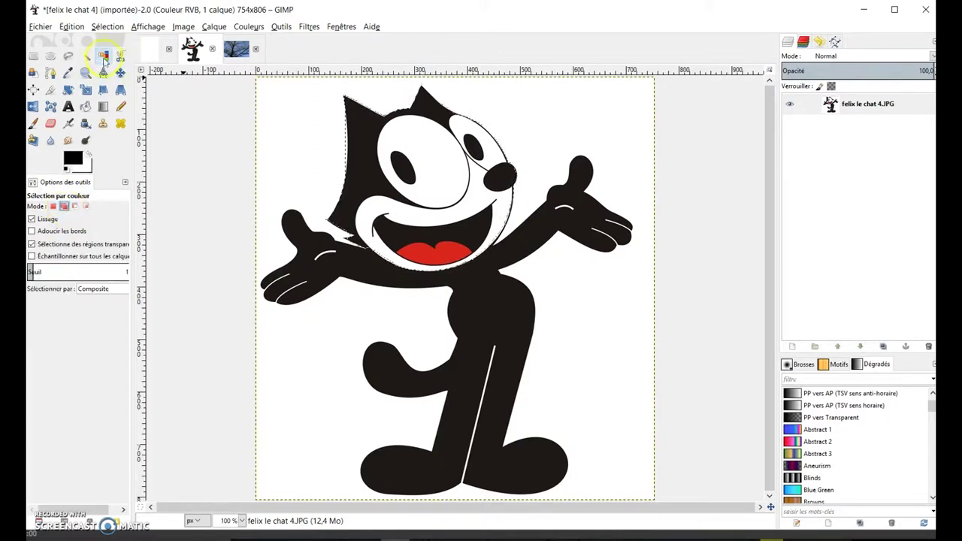
{"action": "left_click", "coordinate": [364, 176]}
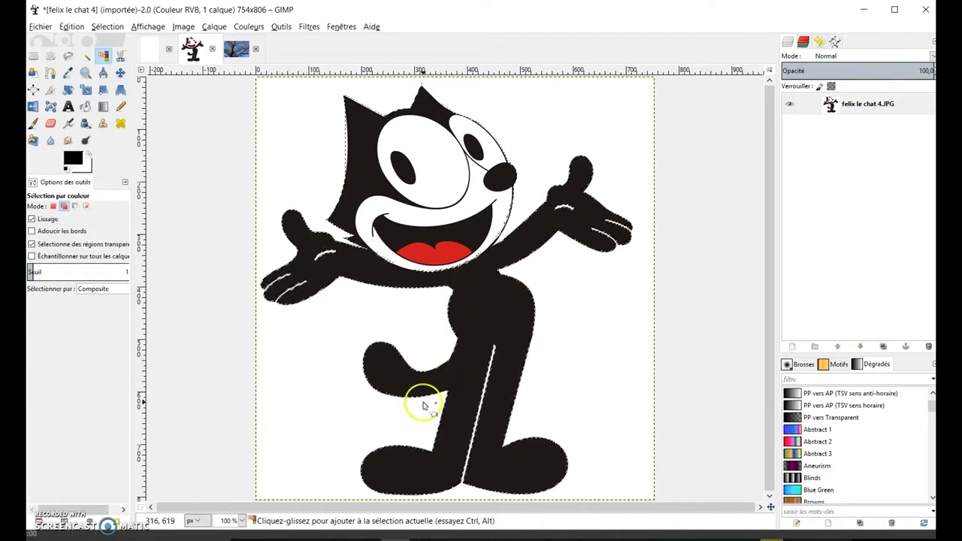
{"action": "key", "text": "ctrl"}
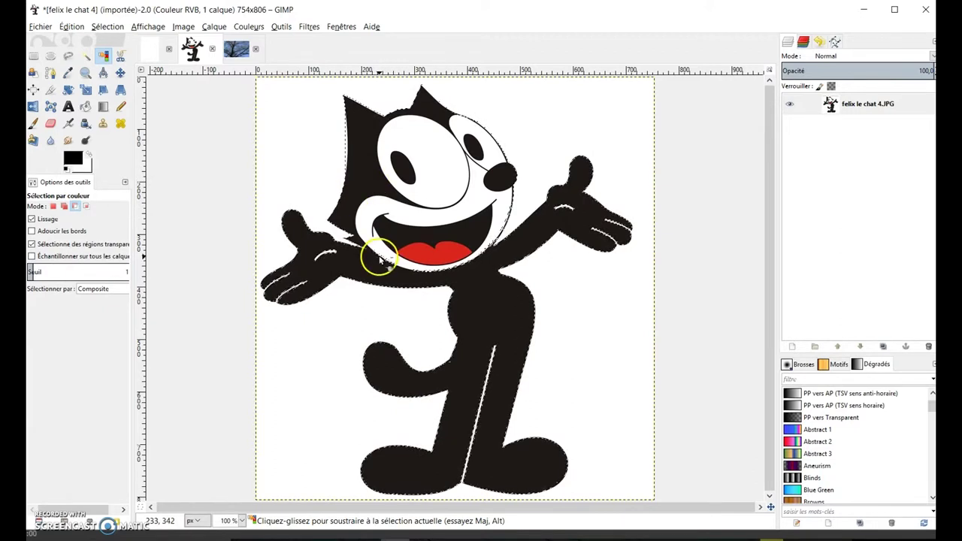
{"action": "key", "text": "ctrl+c"}
{"action": "left_click", "coordinate": [150, 49]}
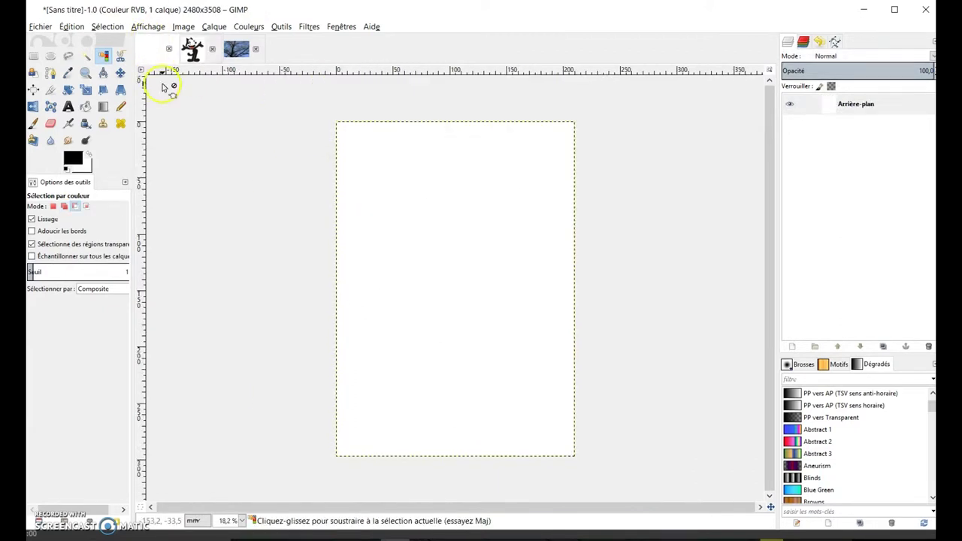
Step: Paste Felix onto the blank page as a new layer
{"action": "key", "text": "ctrl+v"}
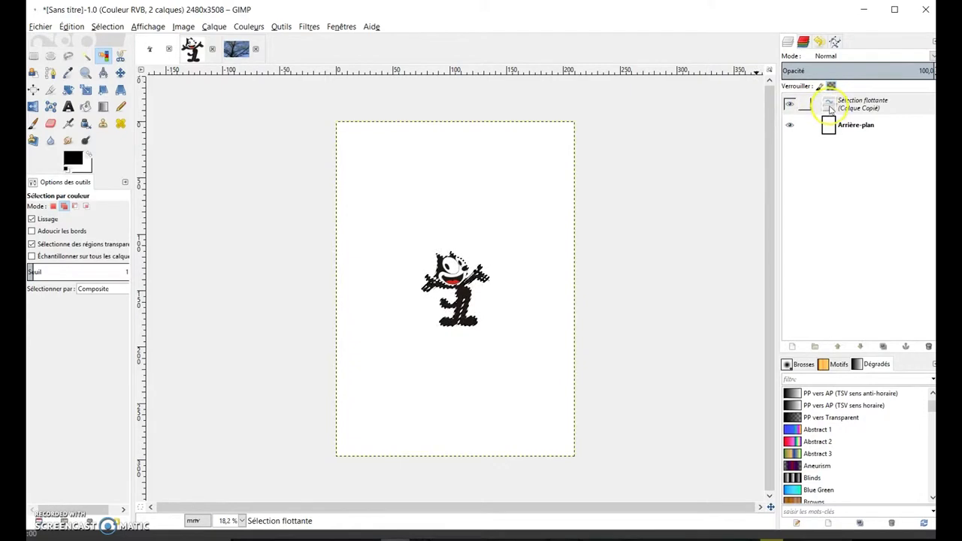
{"action": "right_click", "coordinate": [830, 109]}
{"action": "left_click", "coordinate": [849, 126]}
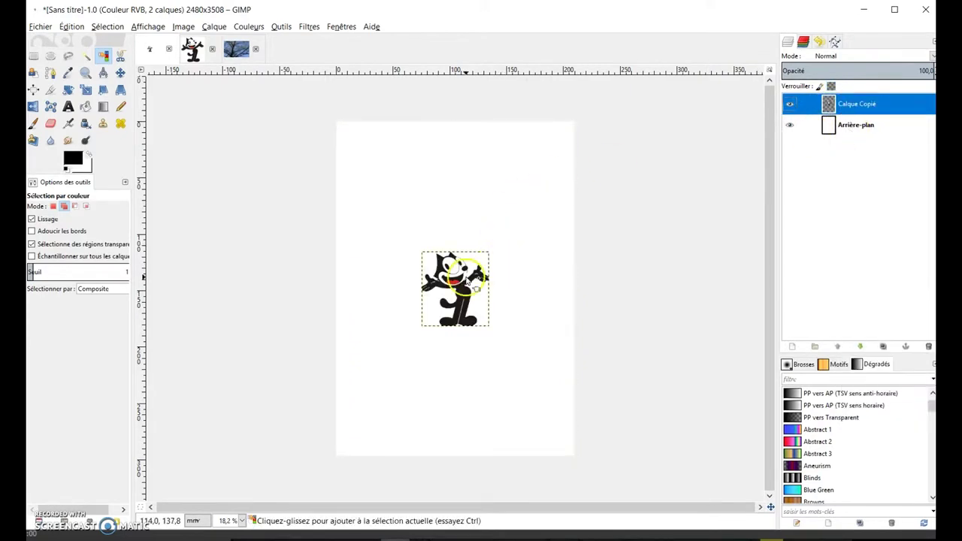
Step: Enlarge the Felix layer with the Scale tool and bring up the tree photo
{"action": "left_click", "coordinate": [84, 91]}
{"action": "left_click_drag", "start_coordinate": [473, 280], "coordinate": [426, 295]}
{"action": "left_click", "coordinate": [151, 133]}
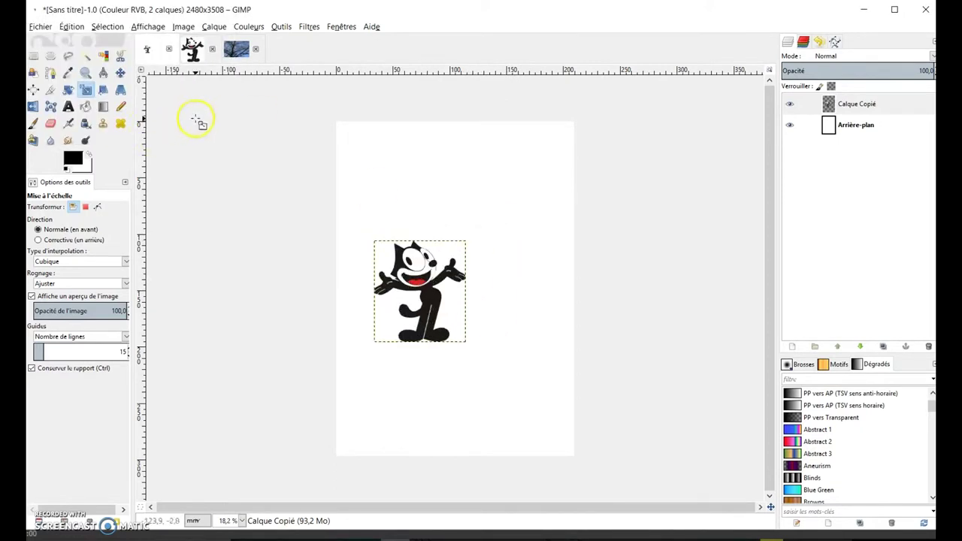
{"action": "left_click", "coordinate": [236, 48]}
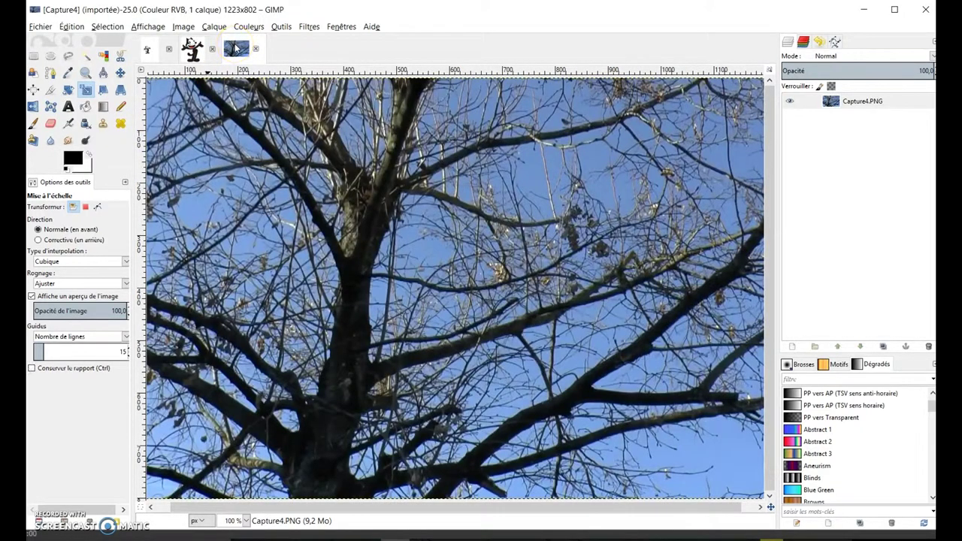
Step: Paste the tree photo onto the page, enlarged to about 184 × 121 mm and shifted down-left
{"action": "left_click", "coordinate": [148, 50]}
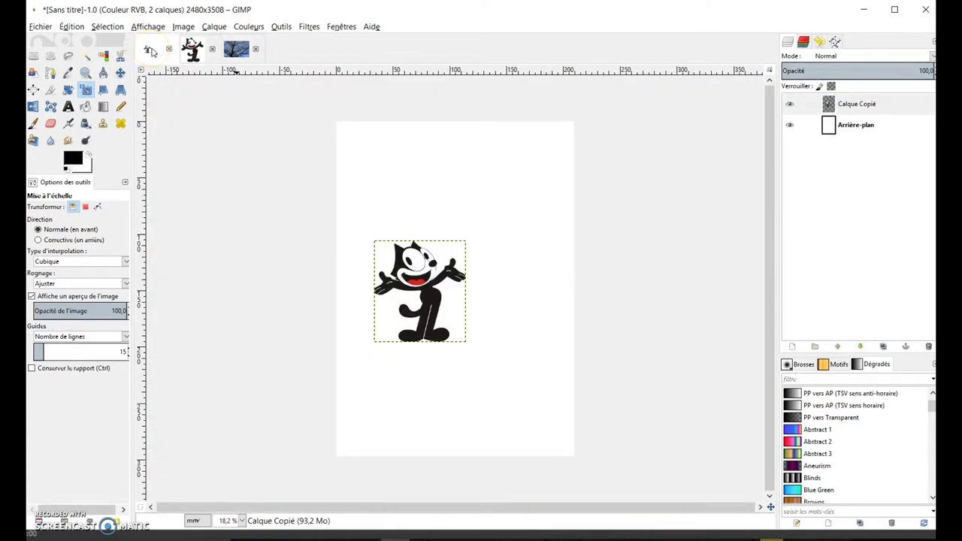
{"action": "key", "text": "ctrl+v"}
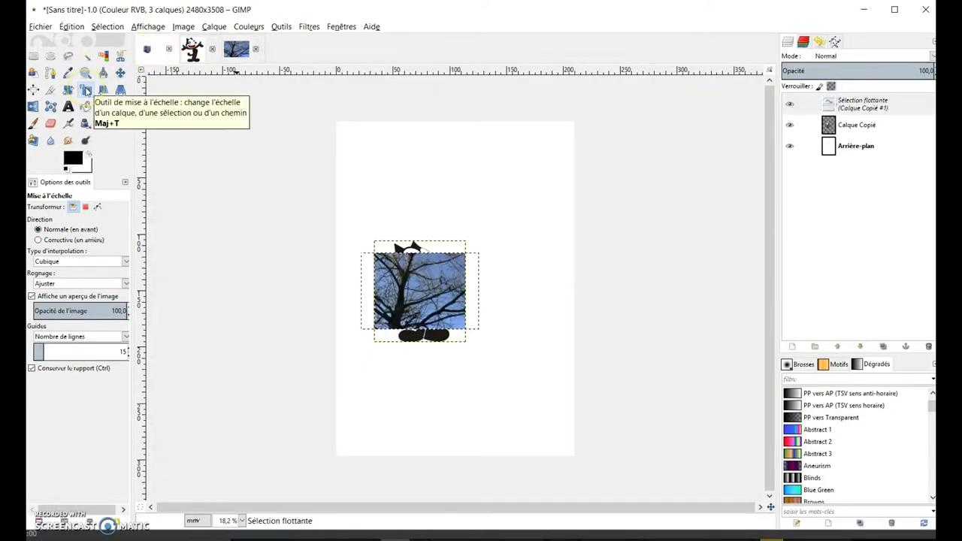
{"action": "left_click", "coordinate": [440, 290]}
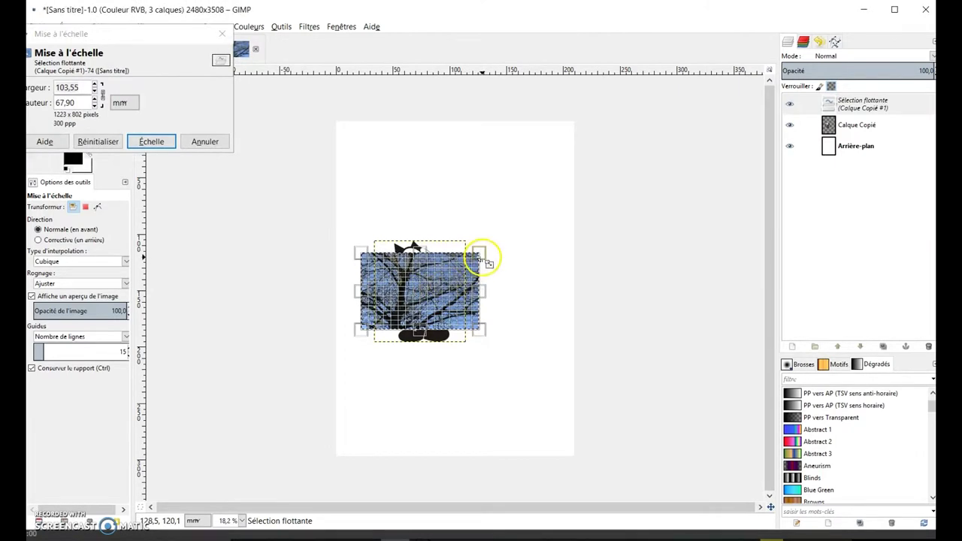
{"action": "left_click_drag", "start_coordinate": [481, 255], "coordinate": [602, 197]}
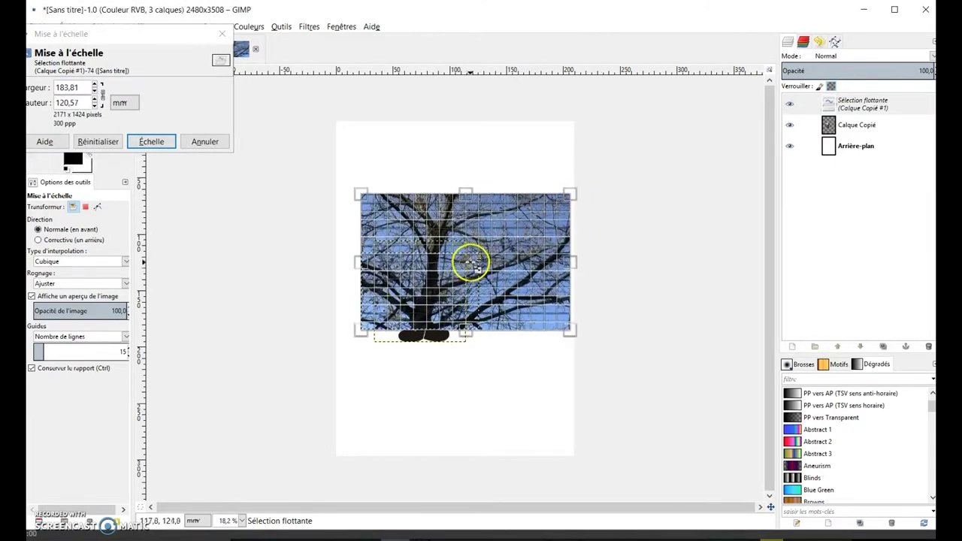
{"action": "left_click_drag", "start_coordinate": [460, 278], "coordinate": [446, 298]}
{"action": "left_click", "coordinate": [148, 142]}
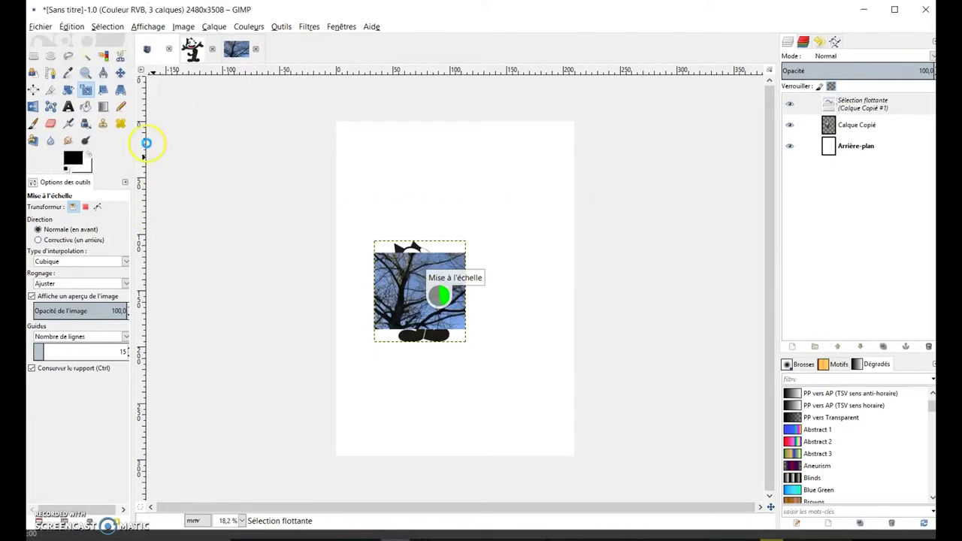
Step: Make the pasted tree photo its own layer and reorder it against the Felix layer
{"action": "right_click", "coordinate": [886, 104]}
{"action": "left_click", "coordinate": [789, 127]}
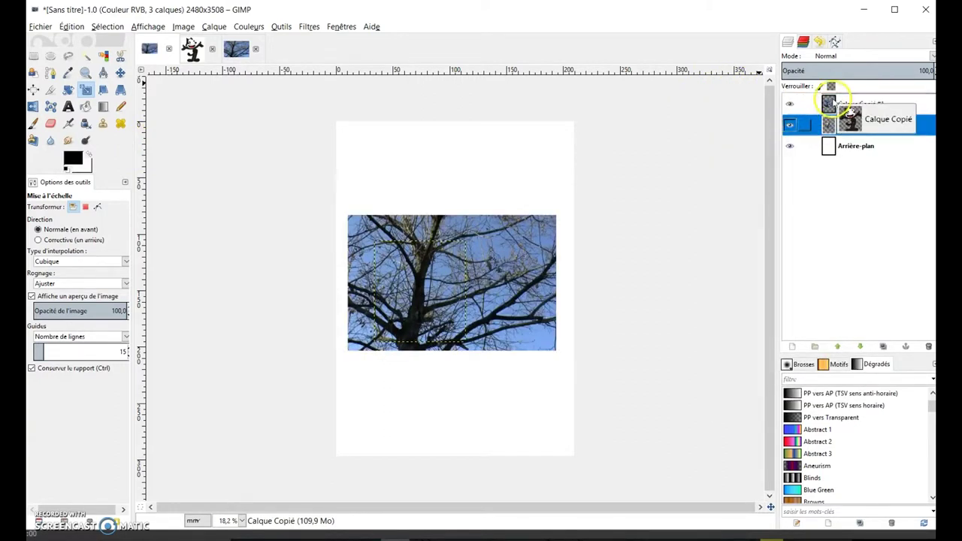
{"action": "left_click_drag", "start_coordinate": [828, 126], "coordinate": [832, 102]}
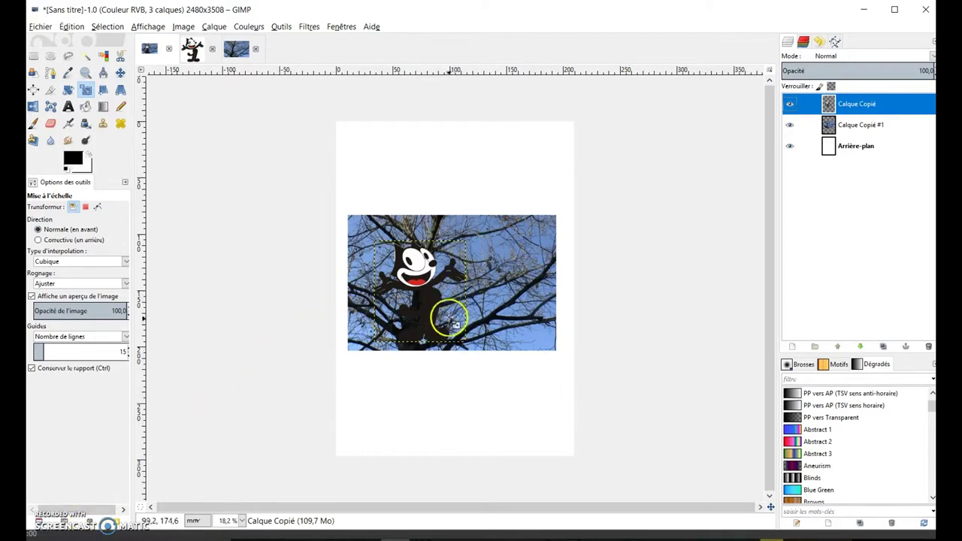
Step: Draw a title text box above the tree photo, enter the text at size 160, centred
{"action": "left_click", "coordinate": [68, 106]}
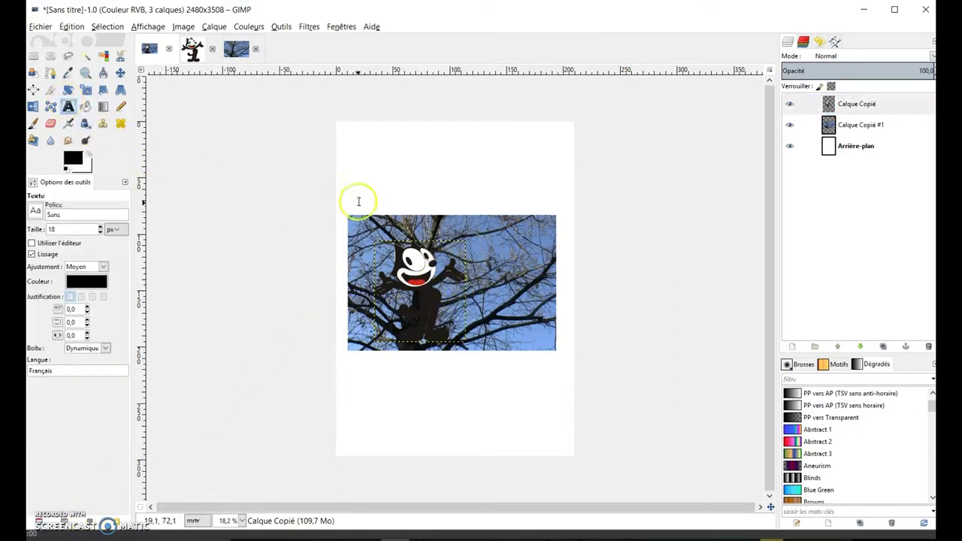
{"action": "left_click_drag", "start_coordinate": [396, 169], "coordinate": [510, 206]}
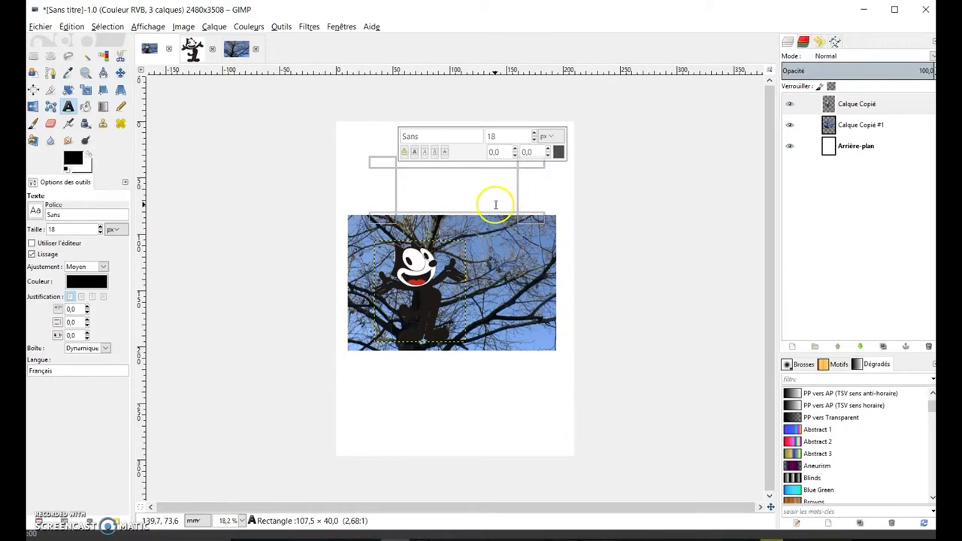
{"action": "type", "text": "feix le chat"}
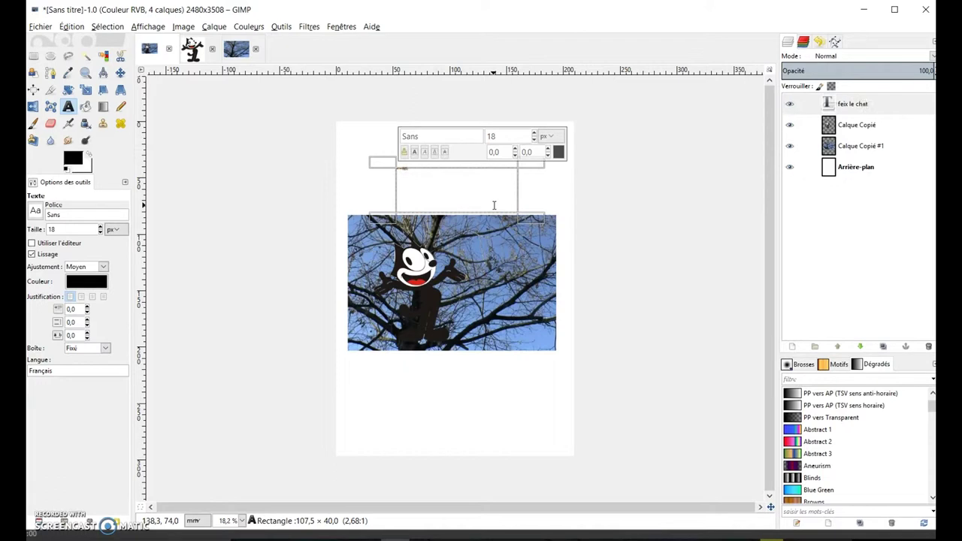
{"action": "left_click", "coordinate": [214, 218]}
{"action": "left_click", "coordinate": [101, 226]}
{"action": "left_click", "coordinate": [380, 169]}
{"action": "type", "text": "l"}
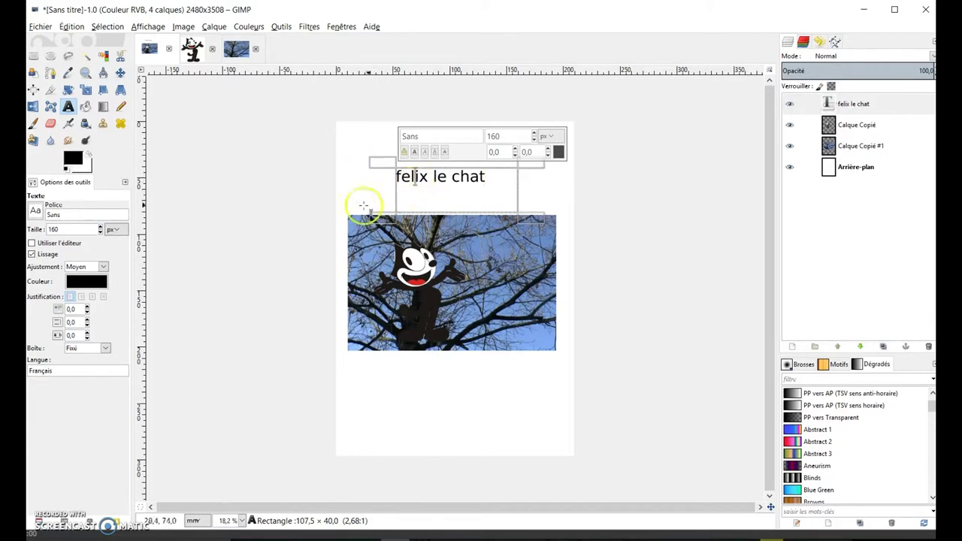
{"action": "left_click", "coordinate": [93, 297]}
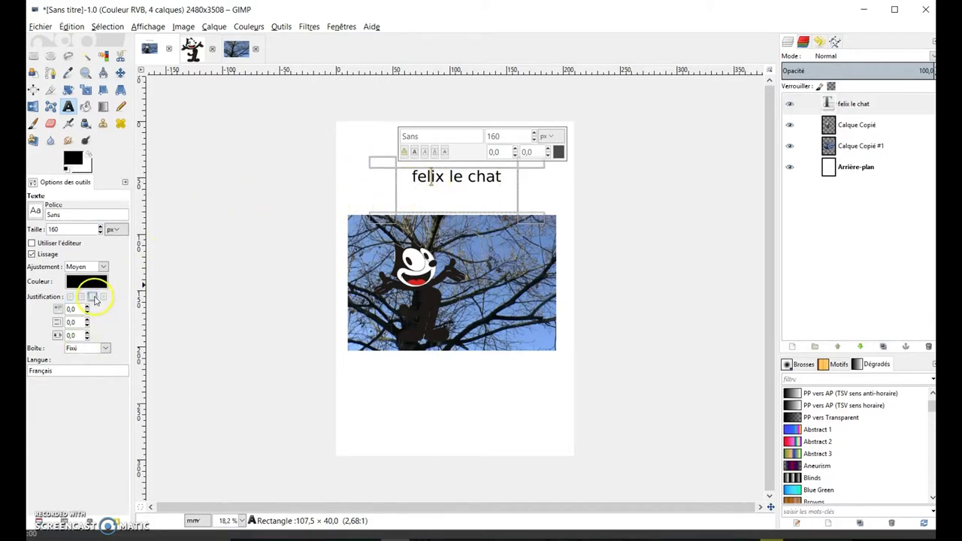
Step: Set the title in Sans Bold Italic and colour the word le red
{"action": "left_click", "coordinate": [35, 211]}
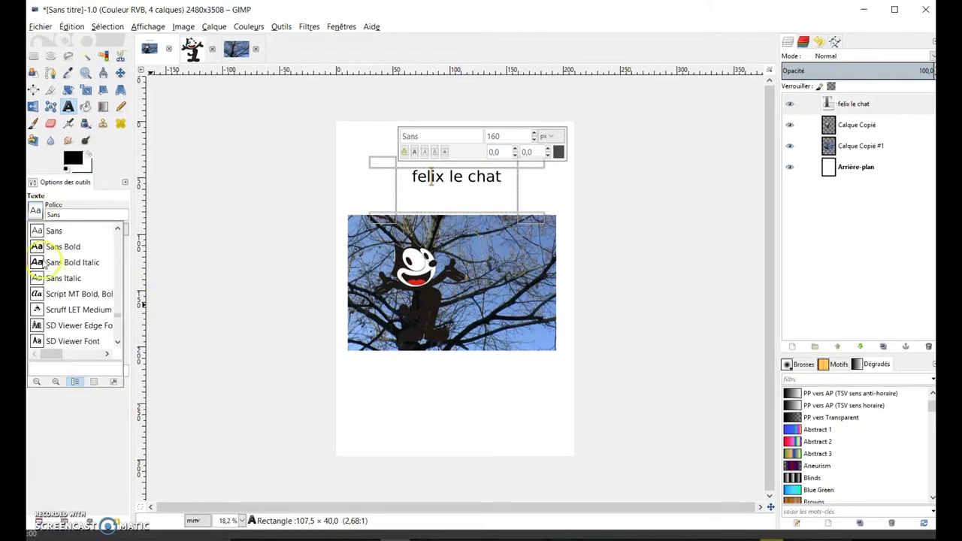
{"action": "left_click", "coordinate": [45, 262]}
{"action": "left_click", "coordinate": [450, 177]}
{"action": "double_click", "coordinate": [454, 177]}
{"action": "left_click", "coordinate": [558, 152]}
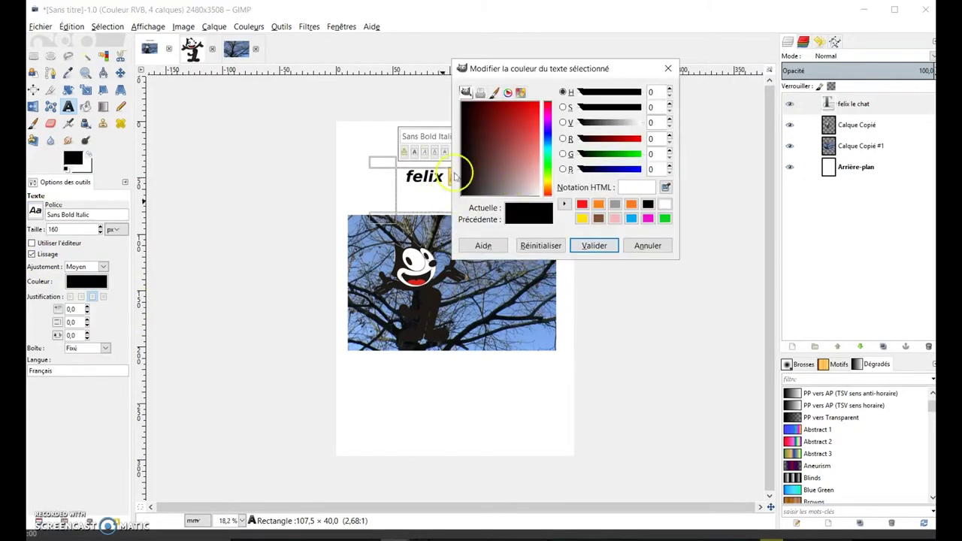
{"action": "left_click", "coordinate": [583, 204]}
{"action": "left_click", "coordinate": [594, 245]}
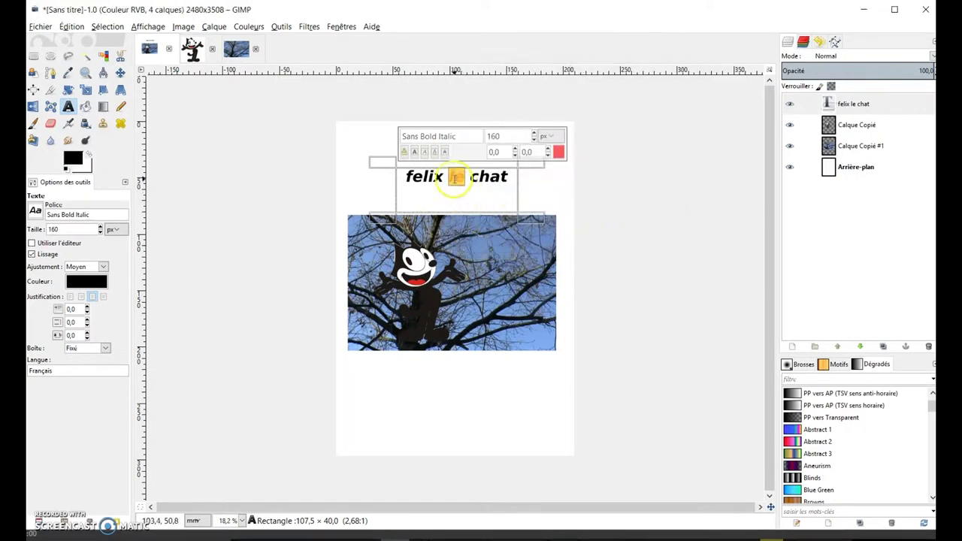
Step: Colour the word chat orange
{"action": "left_click_drag", "start_coordinate": [470, 177], "coordinate": [526, 176]}
{"action": "left_click", "coordinate": [558, 152]}
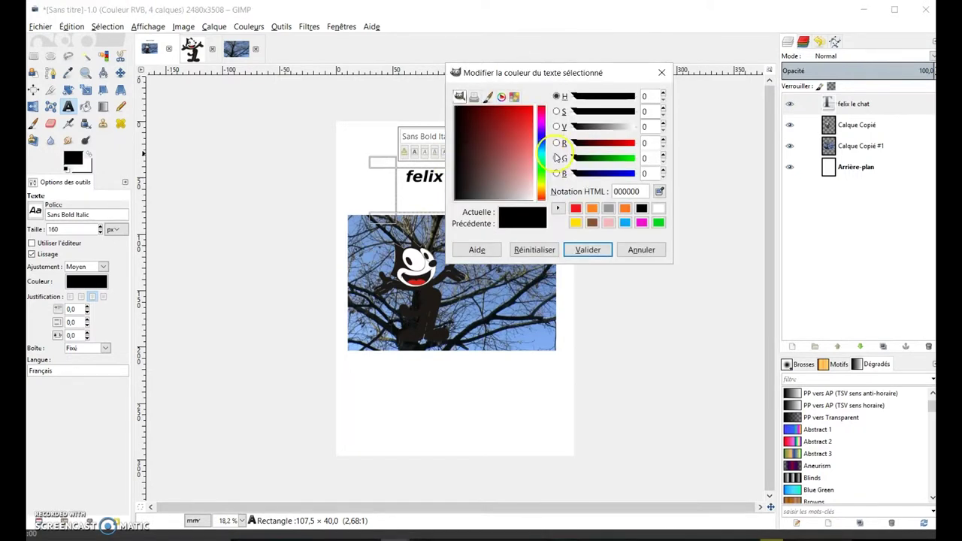
{"action": "left_click", "coordinate": [592, 209]}
{"action": "left_click", "coordinate": [587, 250]}
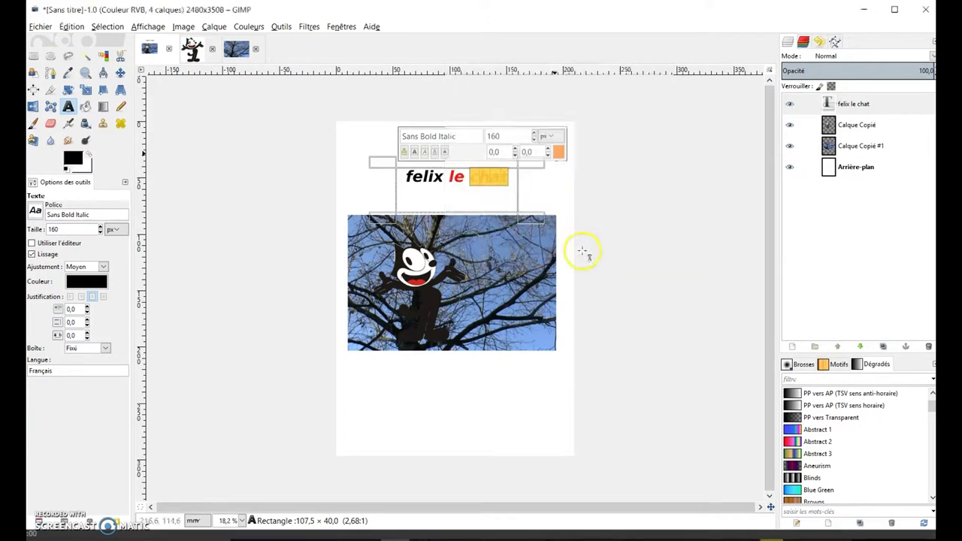
Step: Set the word felix in Comic Book and restore the title size to 160 px
{"action": "left_click_drag", "start_coordinate": [406, 177], "coordinate": [445, 179]}
{"action": "left_click", "coordinate": [427, 136]}
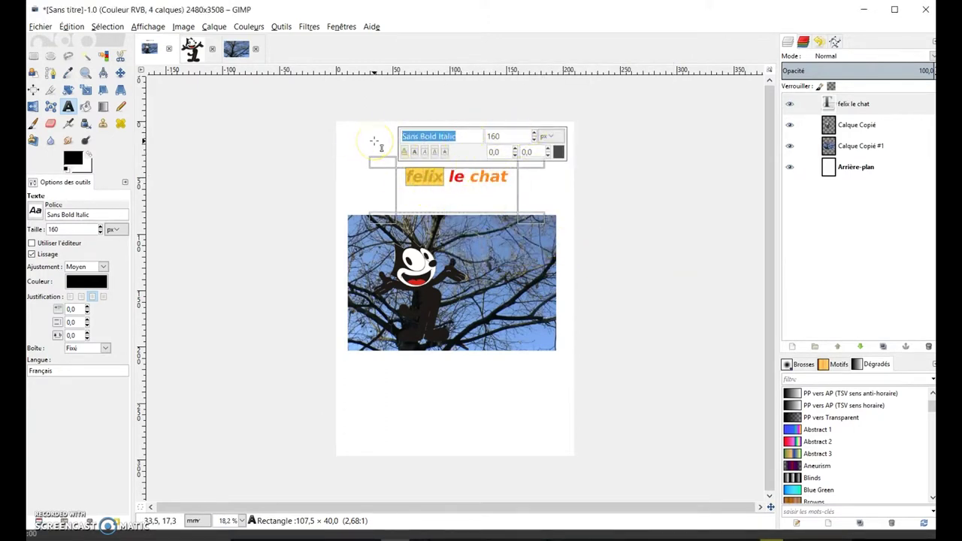
{"action": "type", "text": "c"}
{"action": "type", "text": "om"}
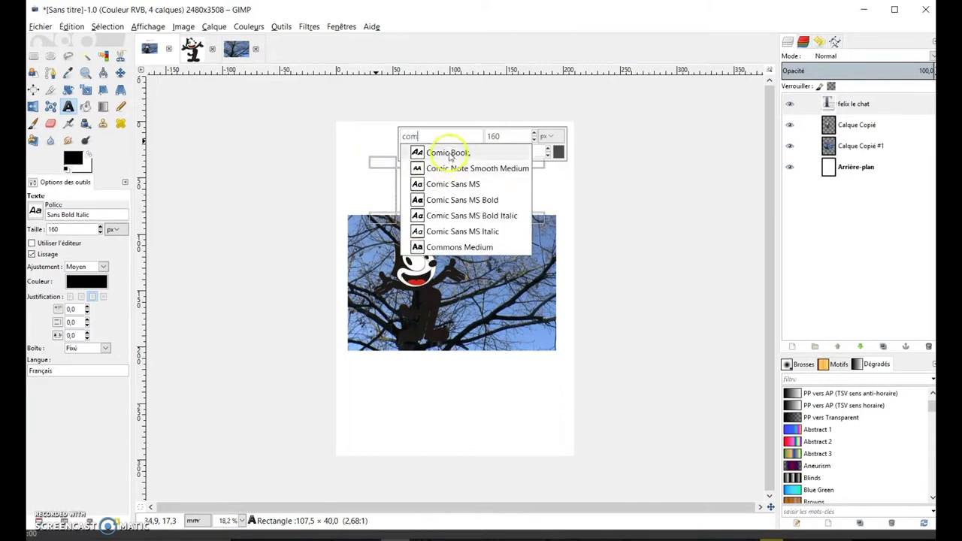
{"action": "left_click", "coordinate": [447, 150]}
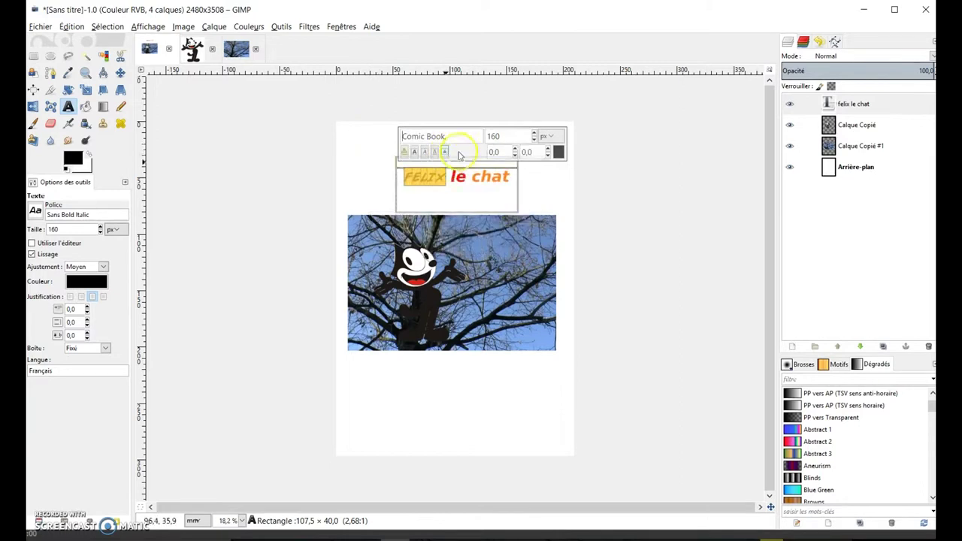
{"action": "left_click", "coordinate": [536, 139]}
{"action": "left_click", "coordinate": [560, 197]}
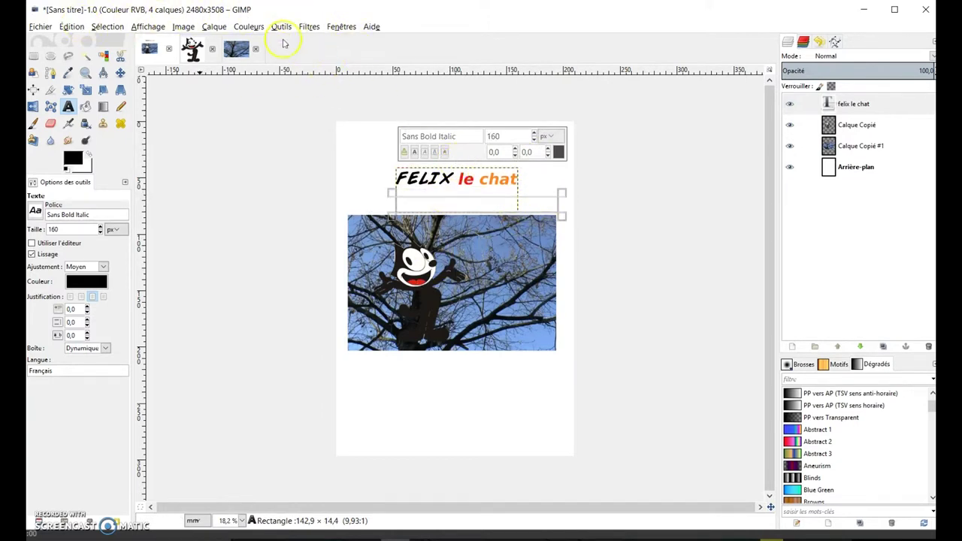
Step: Apply a default Ombre portée (offset 4, blur 15, opacity 60) to the title
{"action": "left_click", "coordinate": [308, 28]}
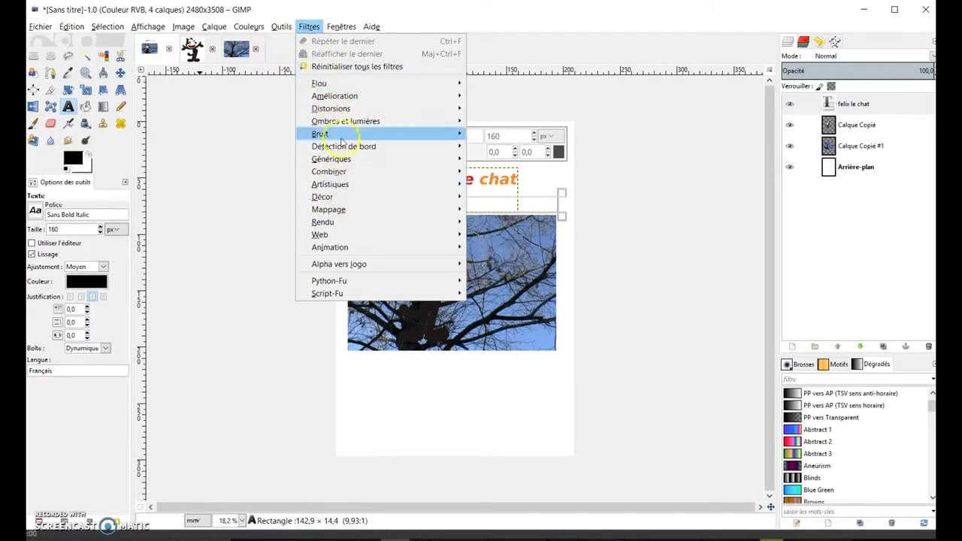
{"action": "mouse_move", "coordinate": [346, 121]}
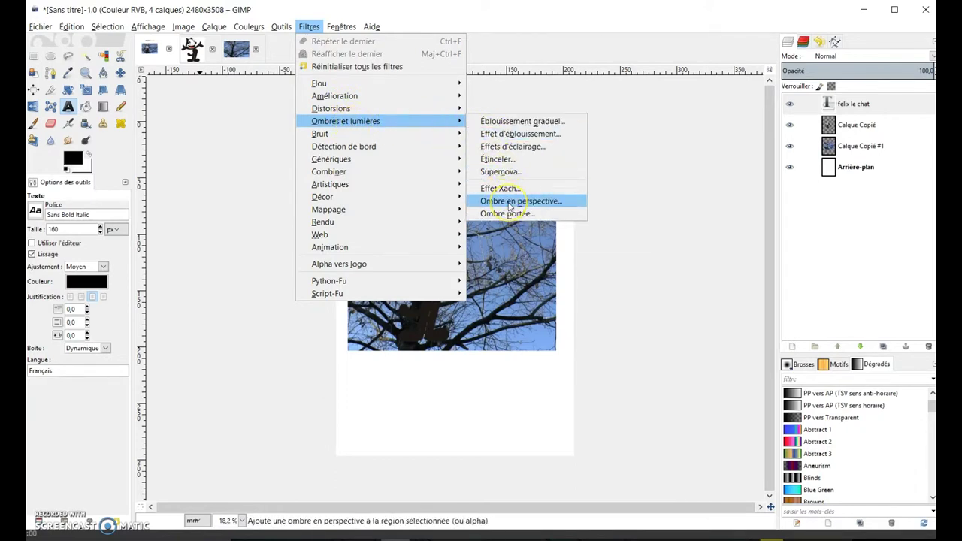
{"action": "left_click", "coordinate": [509, 214]}
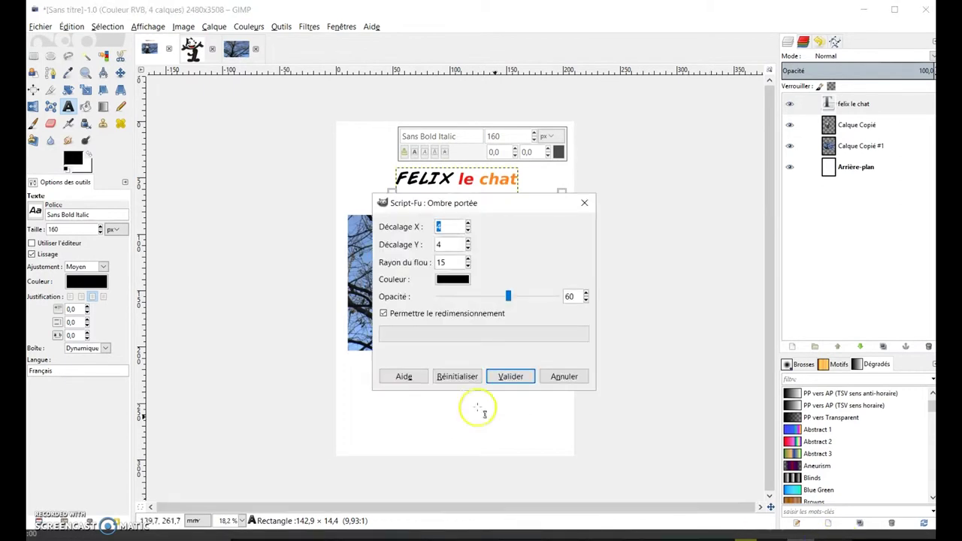
{"action": "left_click", "coordinate": [511, 377]}
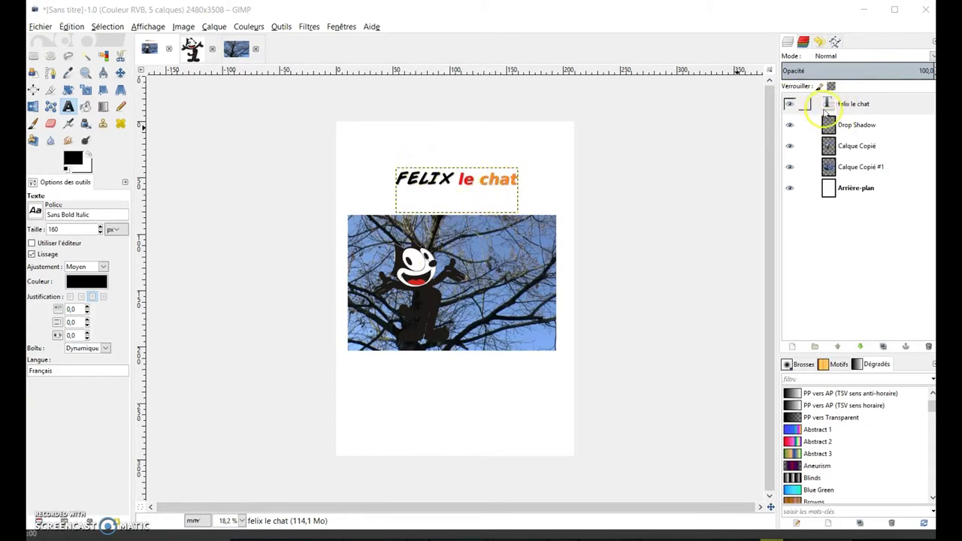
Step: Apply the Cubisme artistic filter to the Felix layer
{"action": "left_click", "coordinate": [851, 146]}
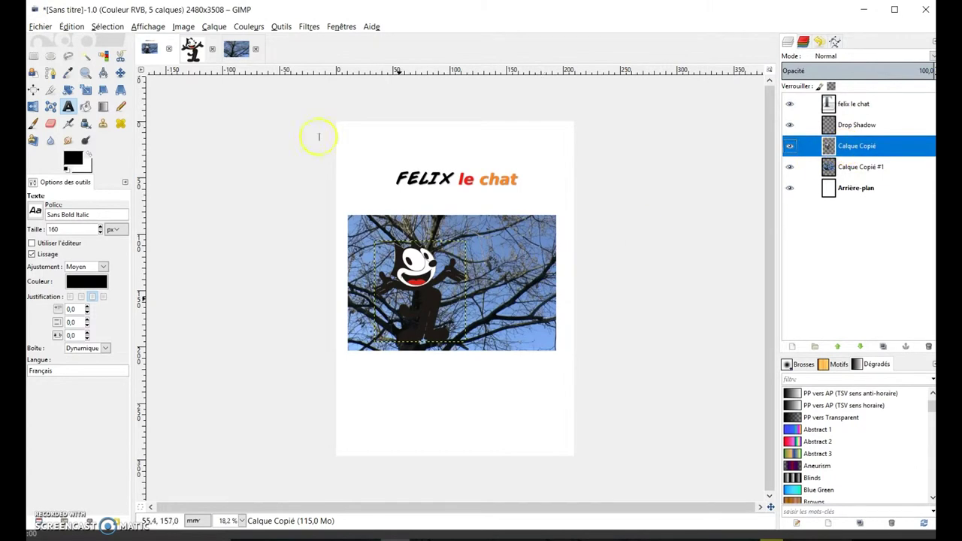
{"action": "left_click", "coordinate": [309, 26]}
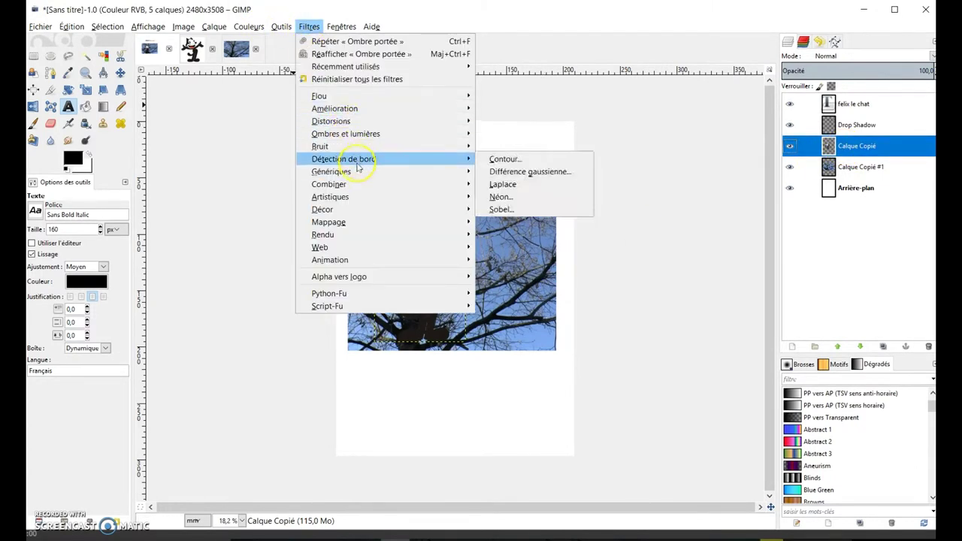
{"action": "mouse_move", "coordinate": [330, 197]}
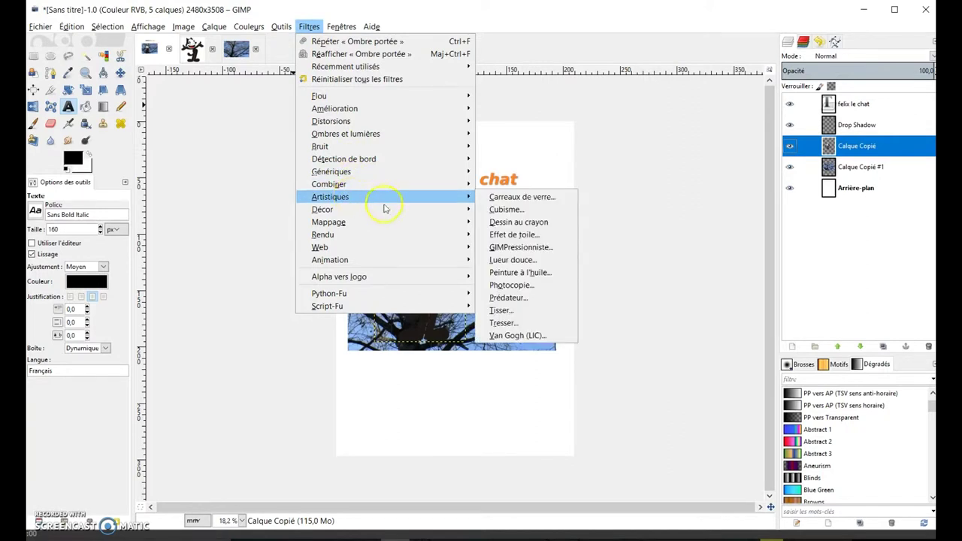
{"action": "left_click", "coordinate": [506, 209]}
{"action": "left_click", "coordinate": [508, 403]}
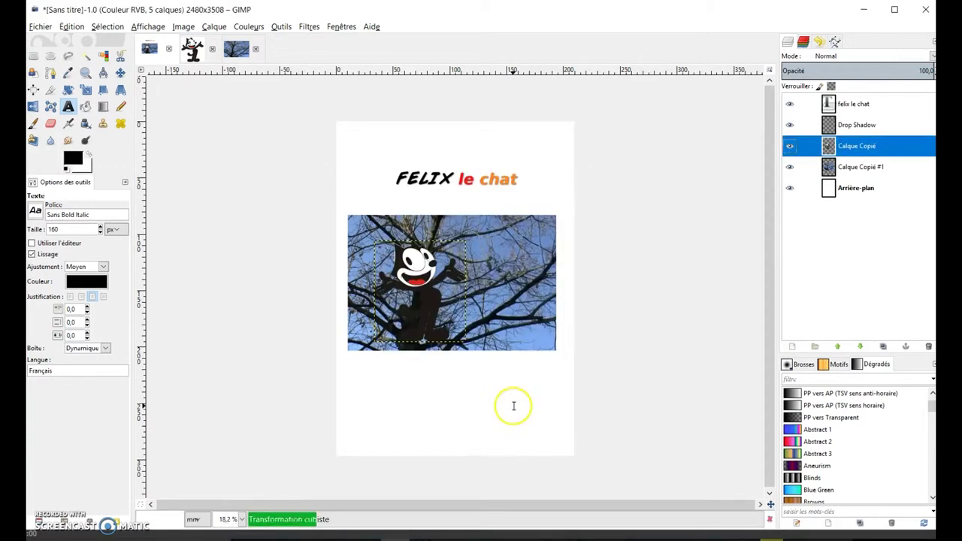
Step: Shift the cubist Felix to the right of the photo with the Scale tool
{"action": "key", "text": "shift+s"}
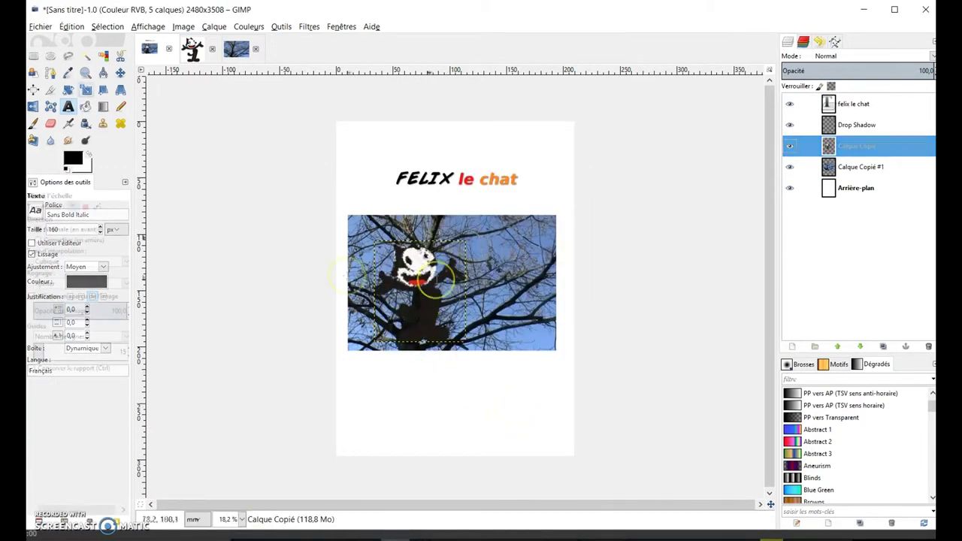
{"action": "left_click", "coordinate": [402, 300]}
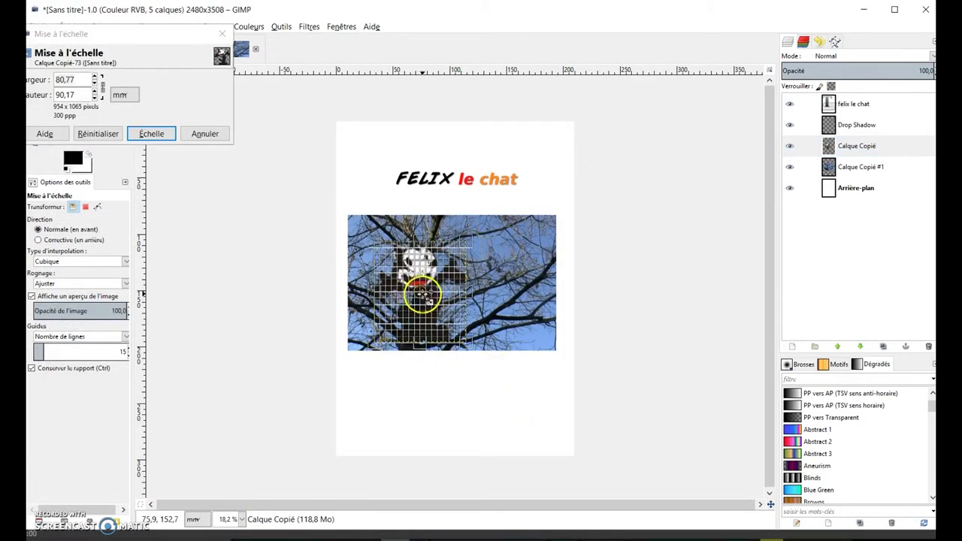
{"action": "left_click_drag", "start_coordinate": [402, 301], "coordinate": [495, 293]}
{"action": "left_click", "coordinate": [151, 133]}
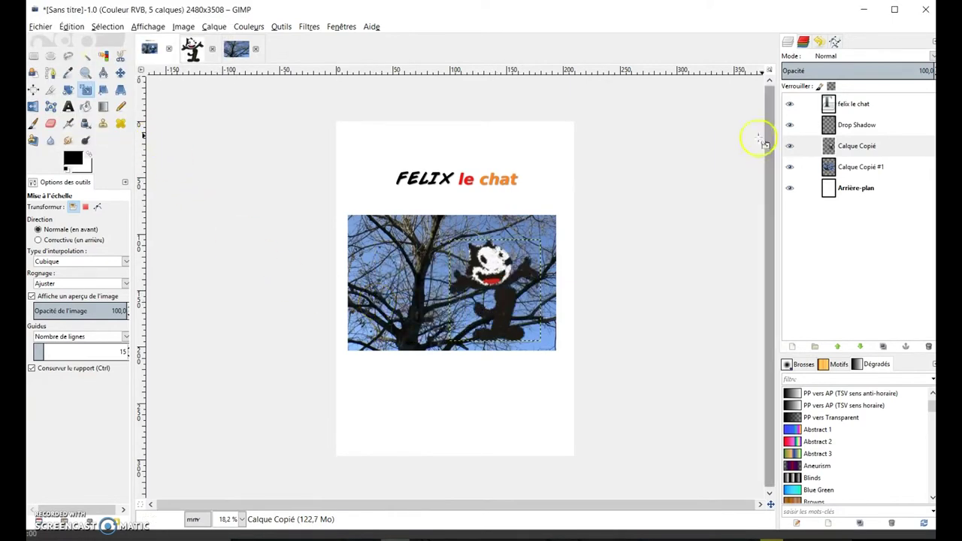
Step: Merge the cubist cat down into the tree photo and move the photo up behind the title
{"action": "right_click", "coordinate": [823, 148]}
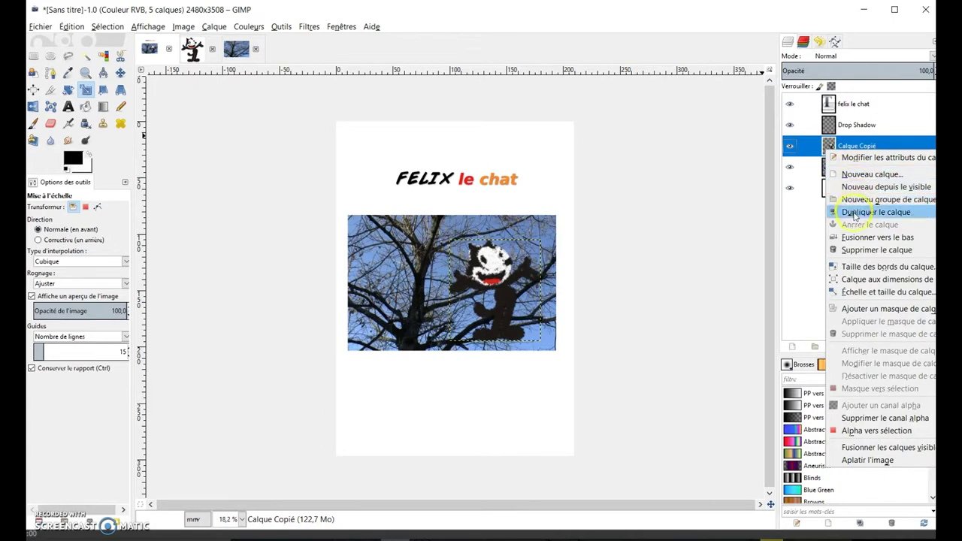
{"action": "left_click", "coordinate": [853, 237]}
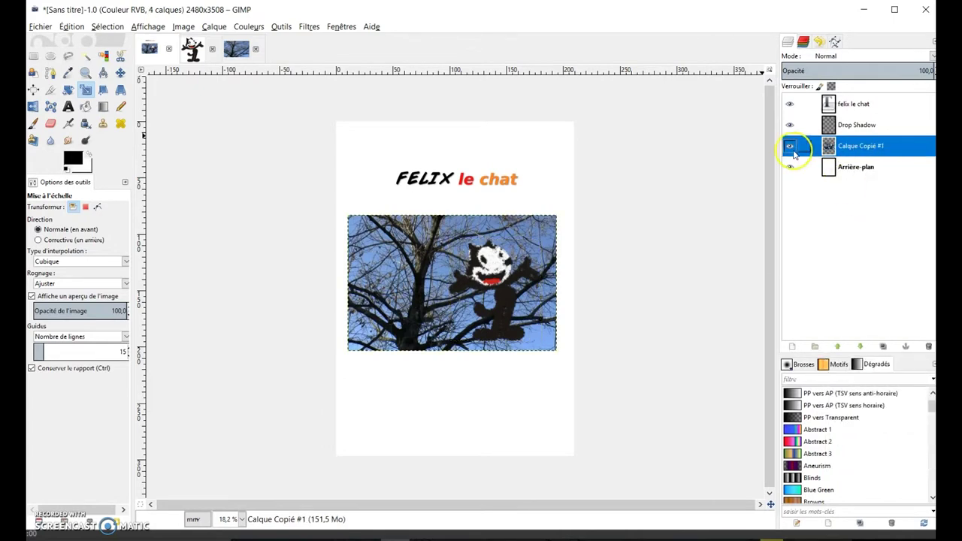
{"action": "left_click", "coordinate": [423, 269]}
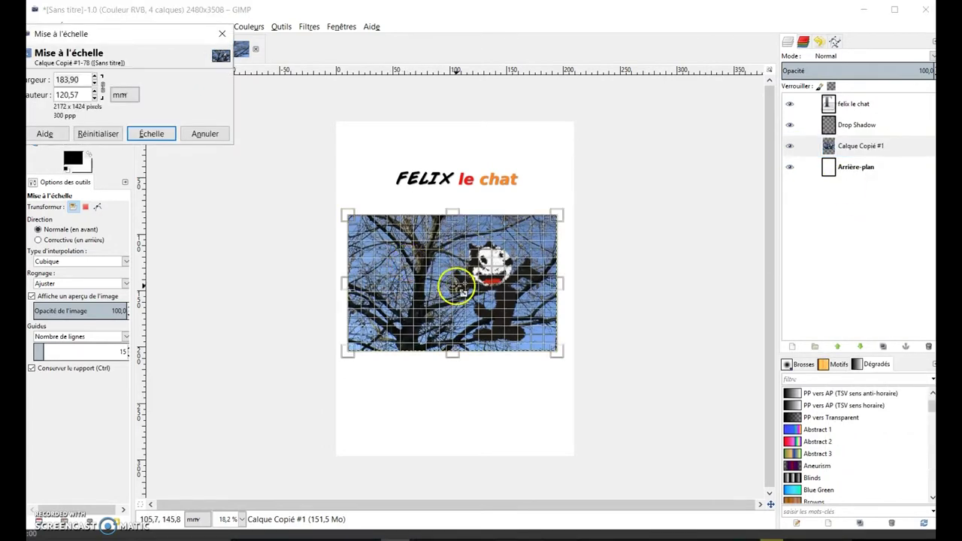
{"action": "left_click_drag", "start_coordinate": [444, 281], "coordinate": [456, 234]}
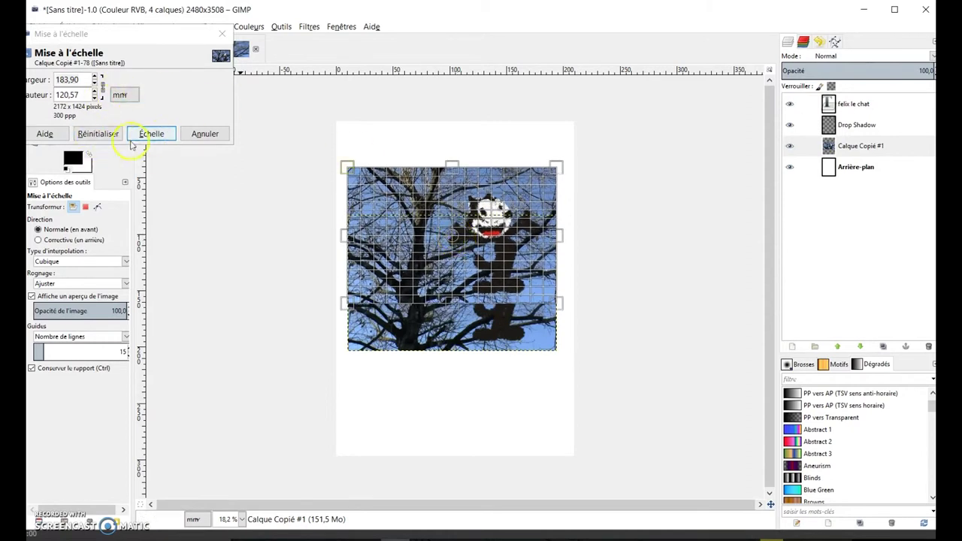
{"action": "left_click", "coordinate": [151, 133]}
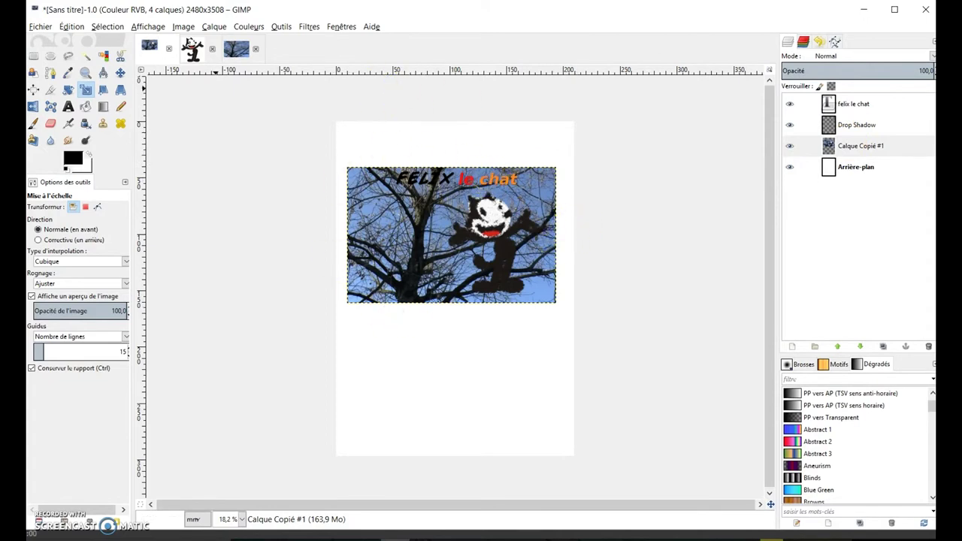
{"action": "left_click", "coordinate": [38, 30]}
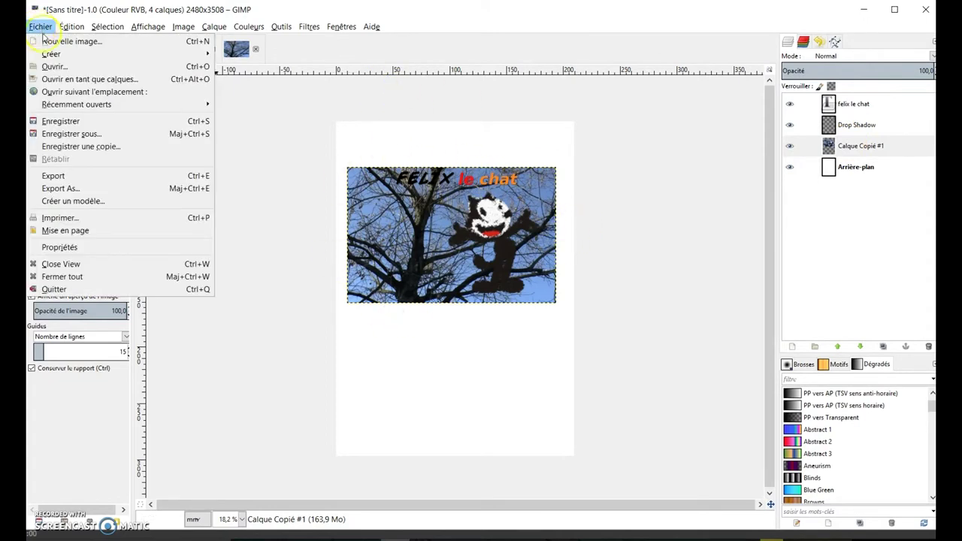
{"action": "left_click", "coordinate": [70, 135]}
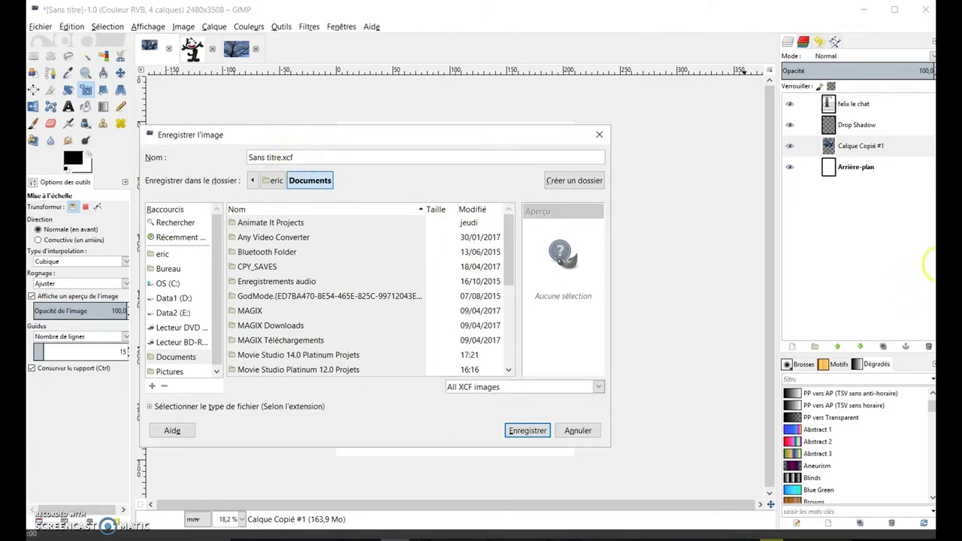
{"action": "left_click", "coordinate": [598, 135]}
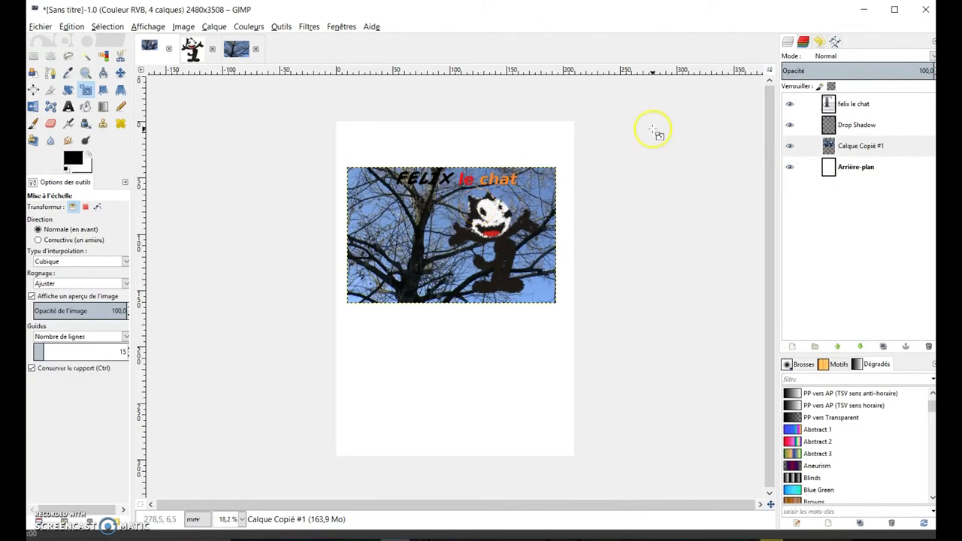
{"action": "left_click", "coordinate": [183, 26]}
Step: Flatten the image to one Arrière-plan layer, then change the export extension toward .jpg and cancel
{"action": "left_click", "coordinate": [212, 207]}
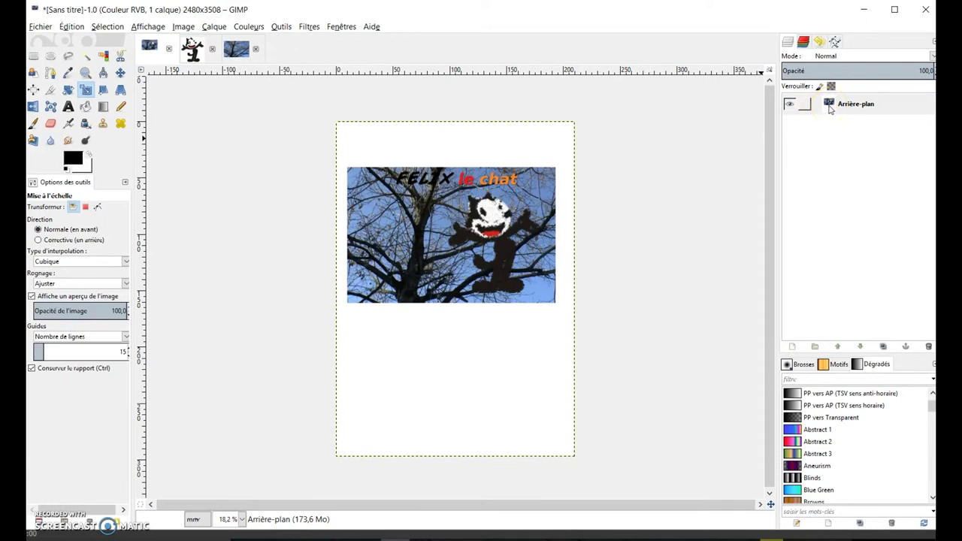
{"action": "left_click", "coordinate": [40, 28]}
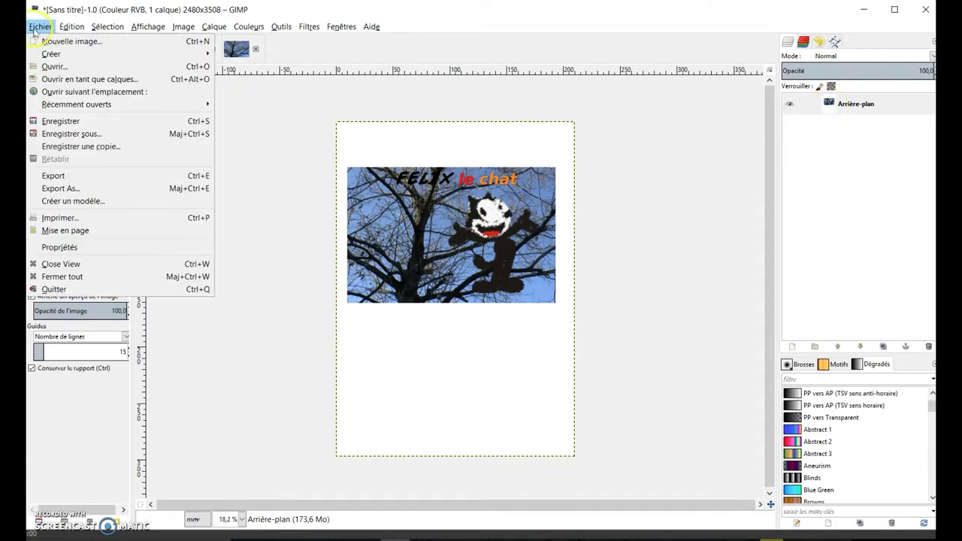
{"action": "left_click", "coordinate": [75, 189]}
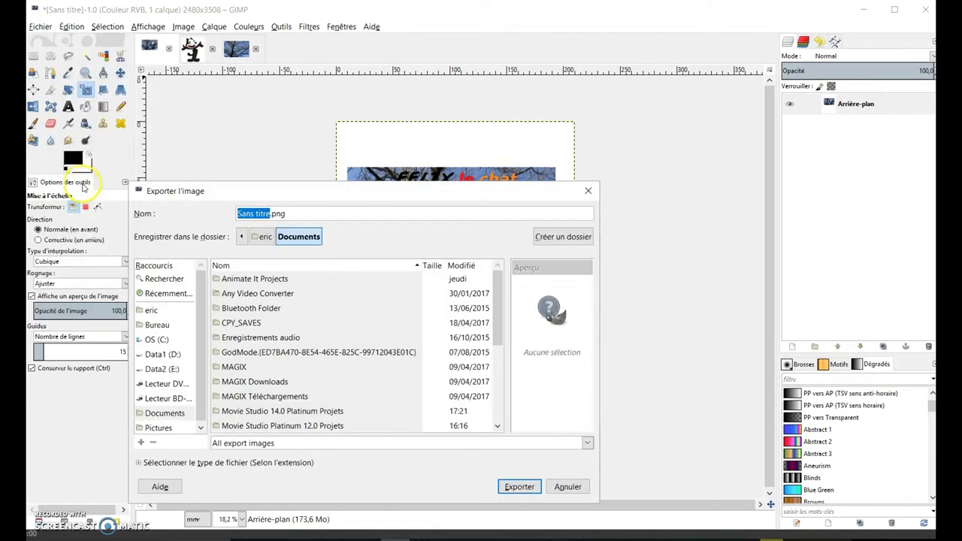
{"action": "double_click", "coordinate": [280, 214]}
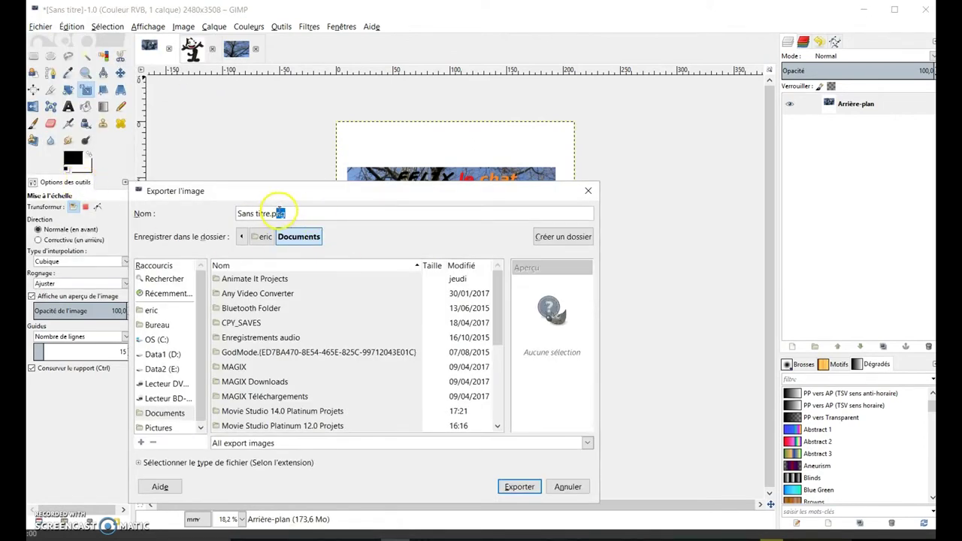
{"action": "type", "text": "df"}
{"action": "double_click", "coordinate": [278, 214]}
{"action": "type", "text": "j"}
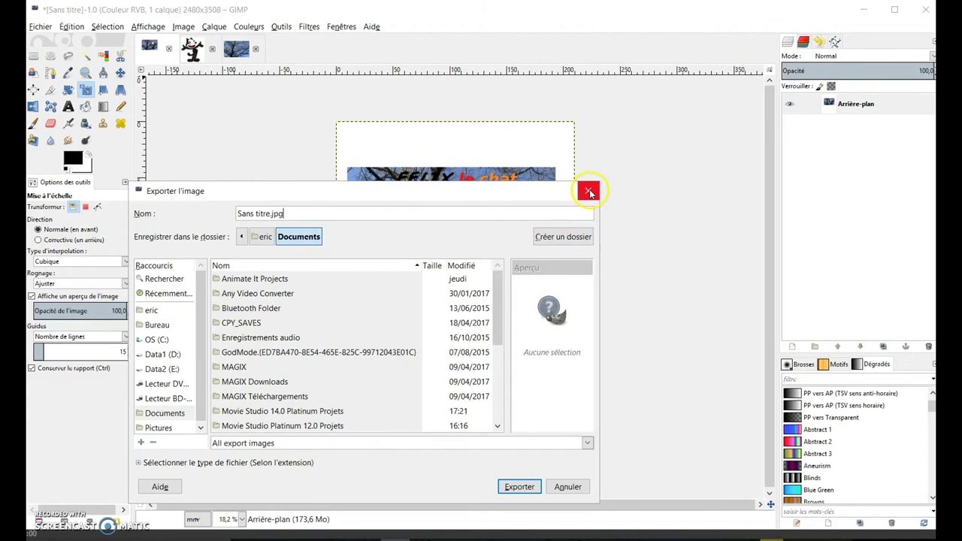
{"action": "left_click", "coordinate": [590, 193]}
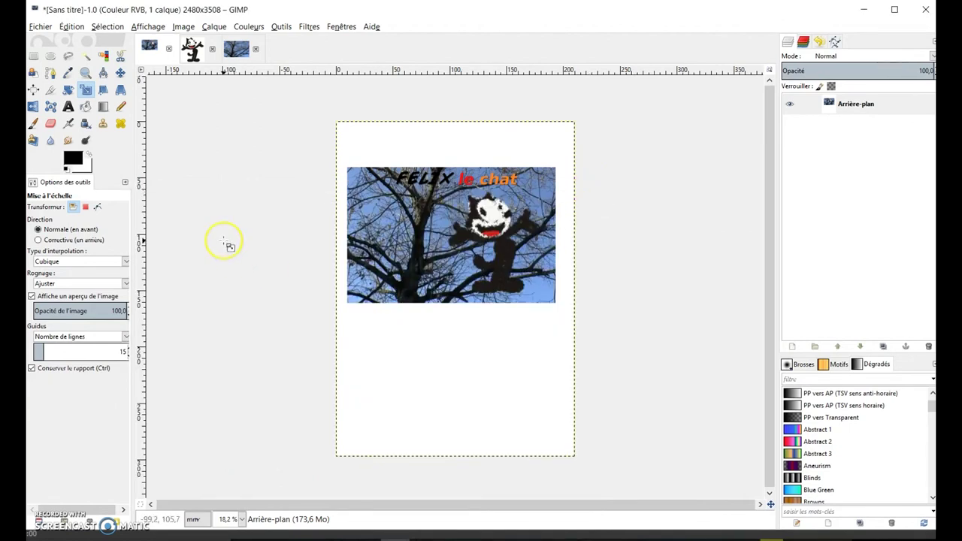